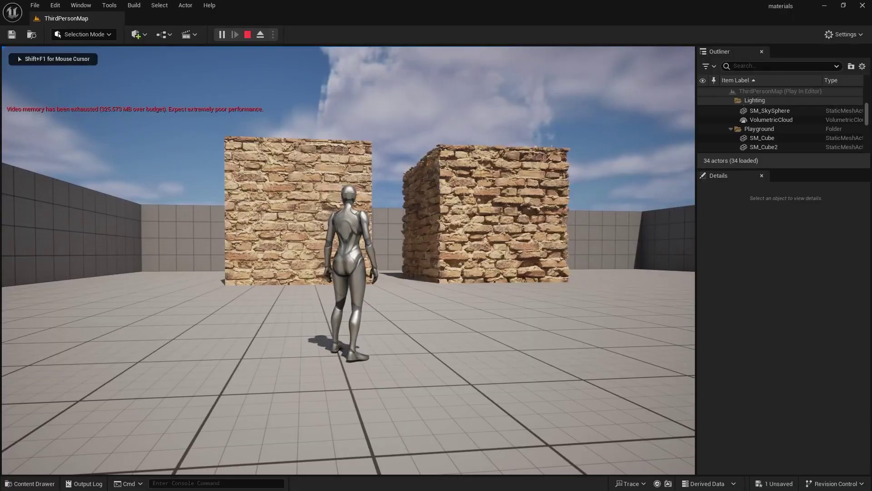
Walk the character around the two brick cubes in the running level to compare their surfaces.
key(w)
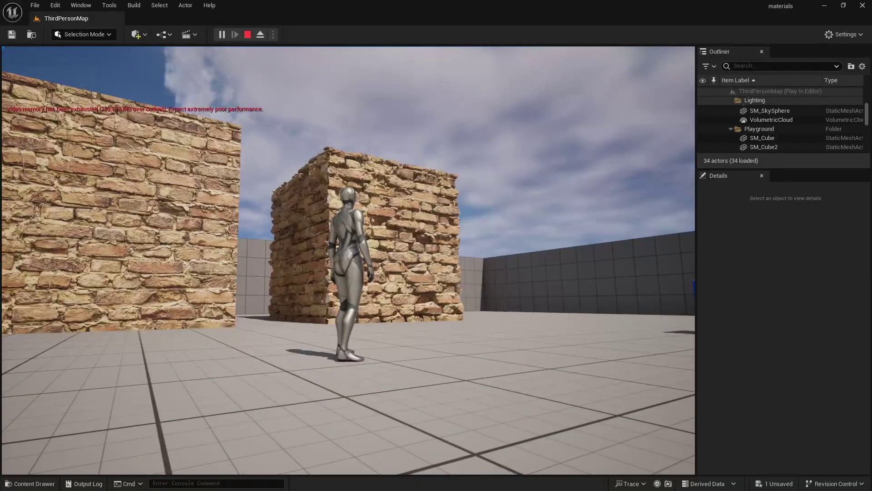
key(a)
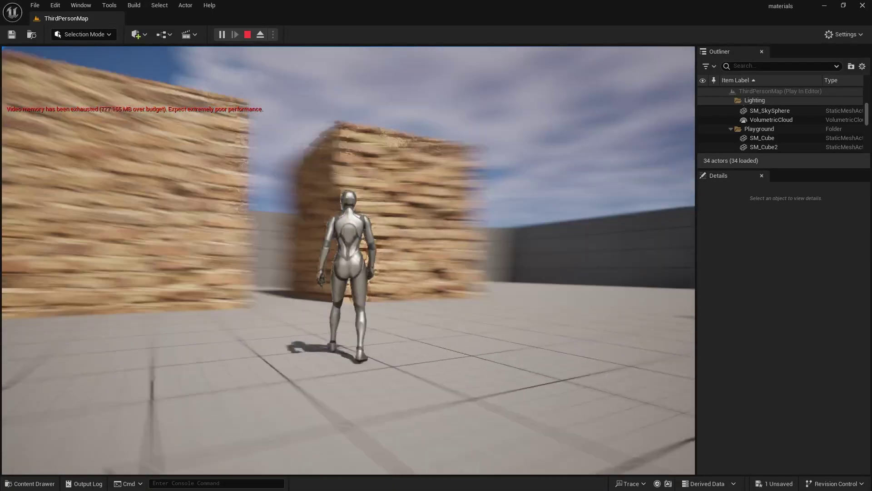
key(w)
key(a)
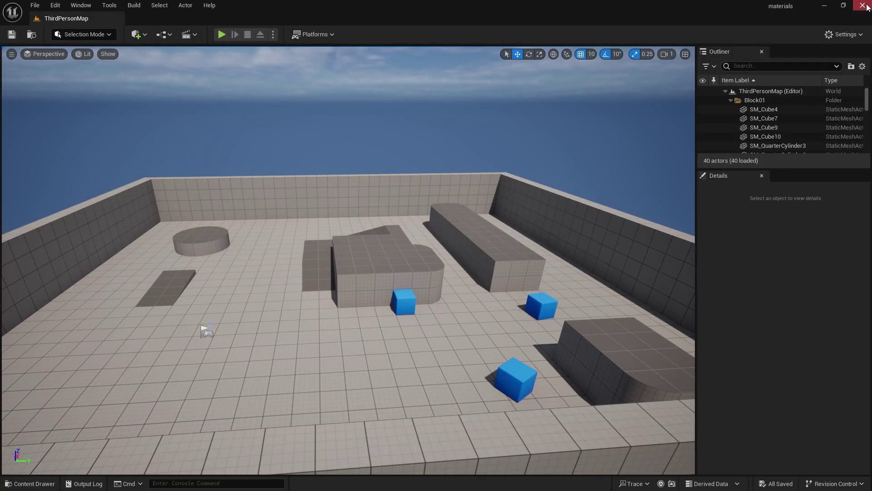
Close the Unreal project and open DefaultEngine.ini from the Config folder of the materials project.
click(863, 5)
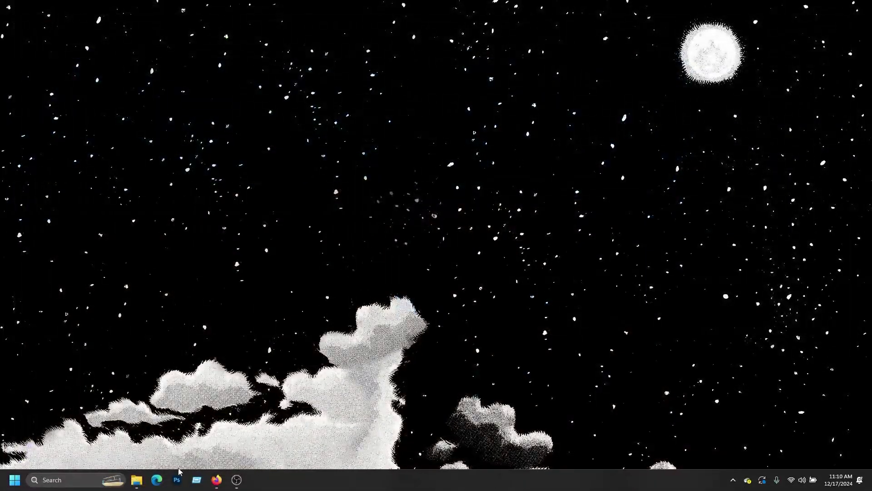
click(136, 479)
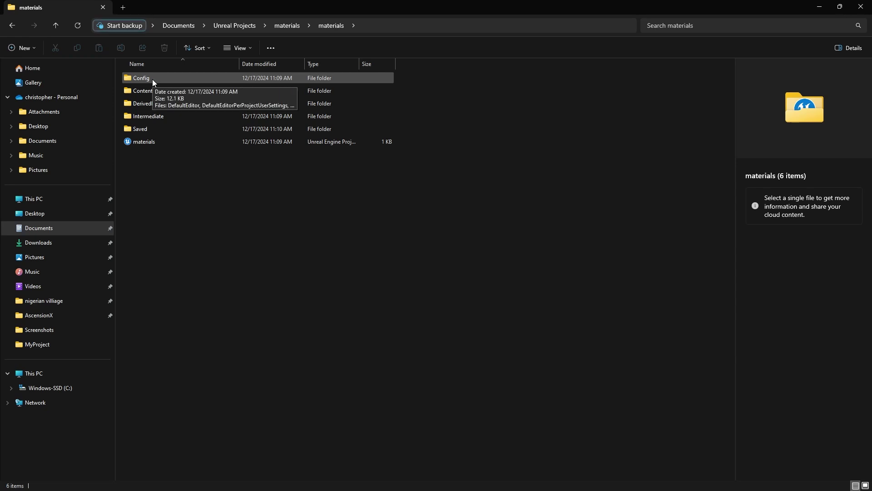
double_click(153, 79)
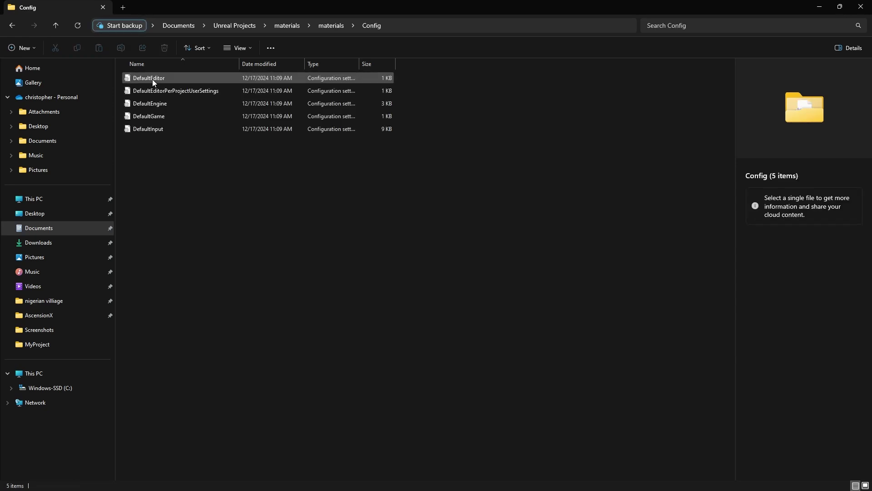
double_click(163, 106)
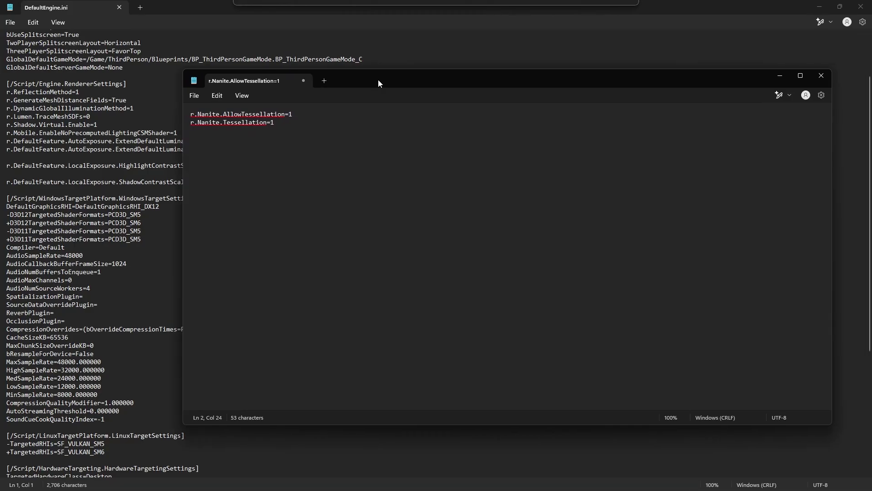
Copy the lines r.Nanite.AllowTessellation=1 and r.Nanite.Tessellation=1 from the note and return to the renderer settings in DefaultEngine.ini.
drag(383, 80, 421, 82)
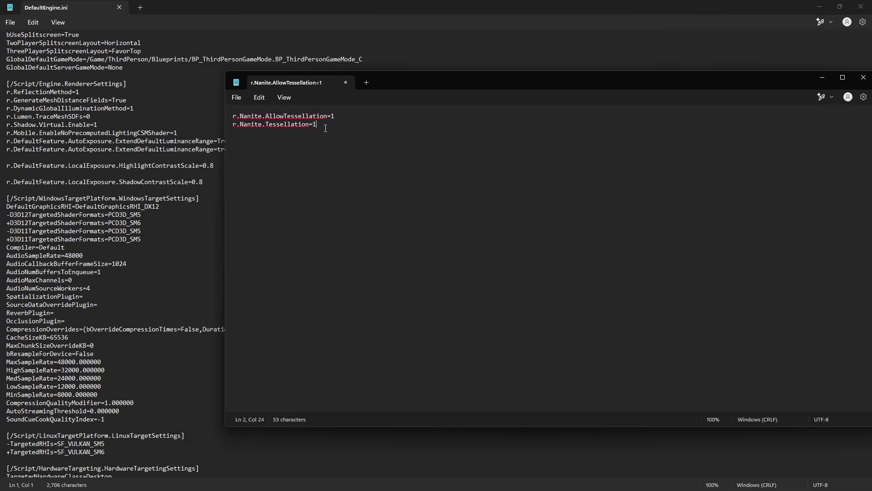
drag(327, 128, 220, 119)
right_click(268, 127)
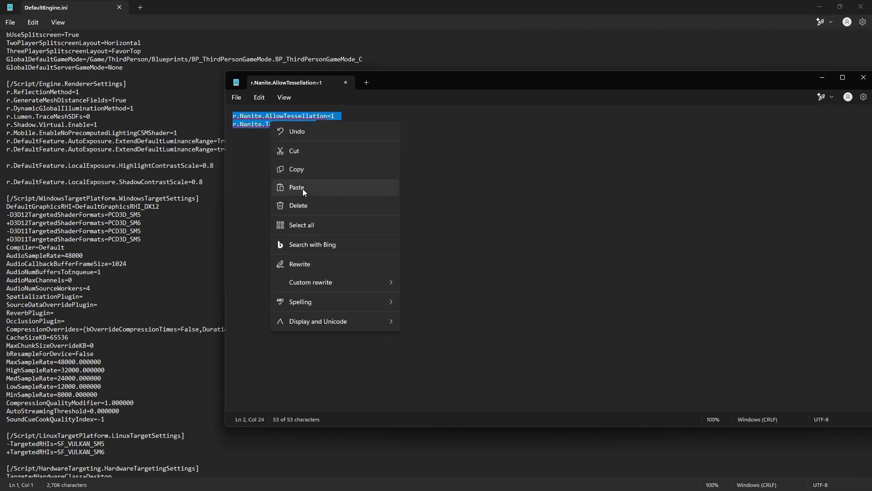
click(305, 170)
click(107, 321)
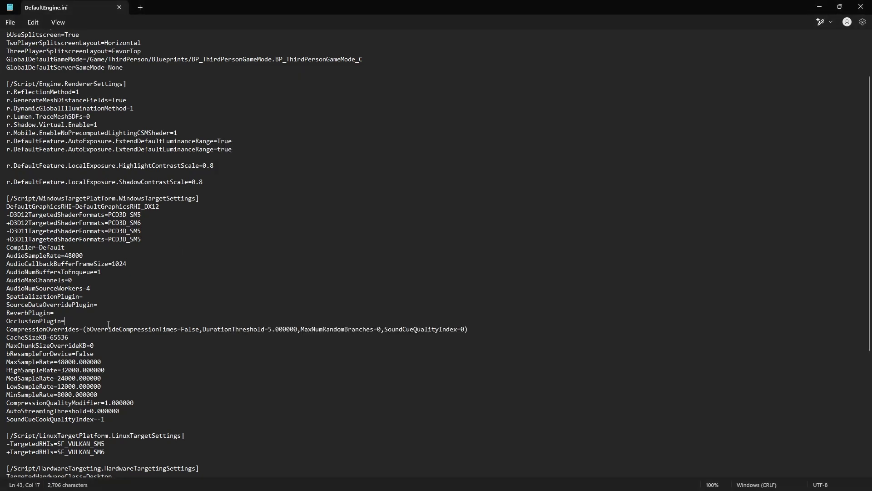
scroll(108, 323, down, 5)
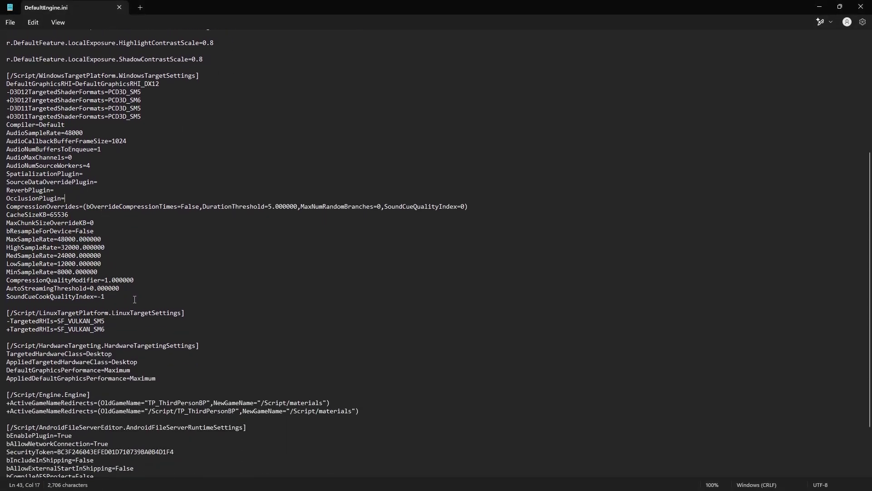
scroll(135, 300, down, 3)
scroll(134, 295, up, 10)
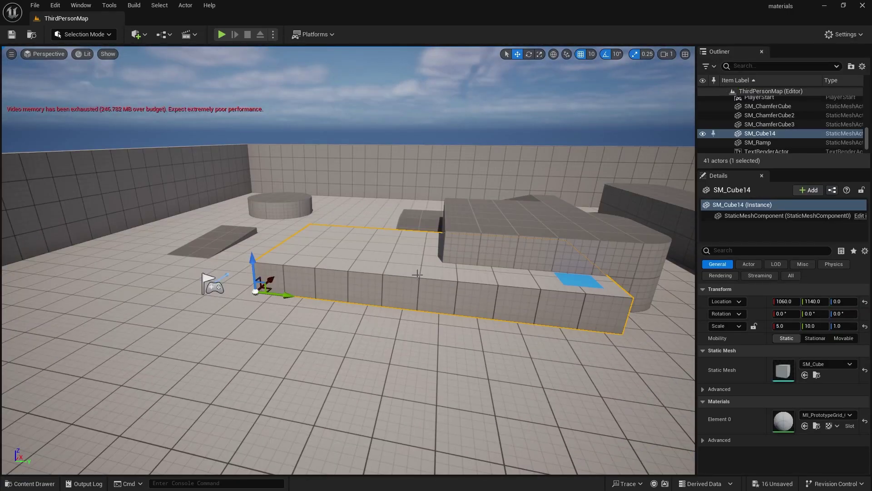
Delete the long flat block and the small ramp from the level floor.
key(Delete)
click(241, 227)
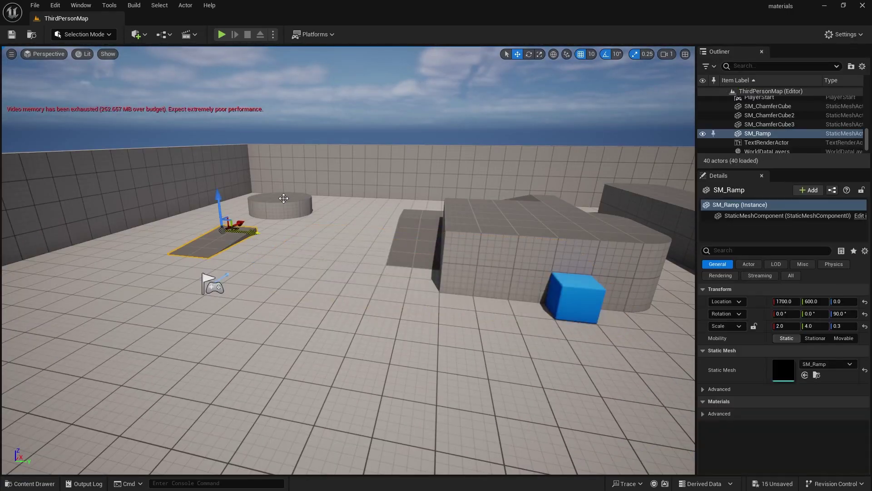
key(Delete)
Add the Damaged Brick Wall surface at Medium Quality from Quixel Bridge to the project and close Bridge.
click(81, 5)
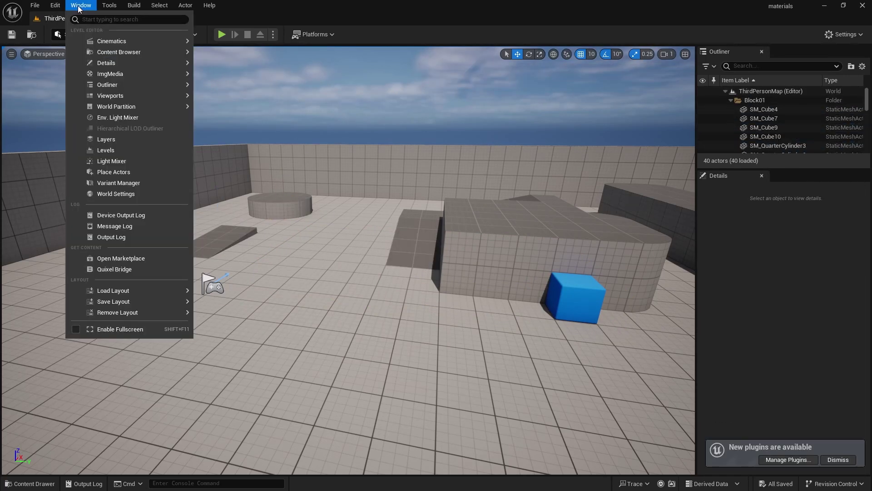
click(128, 270)
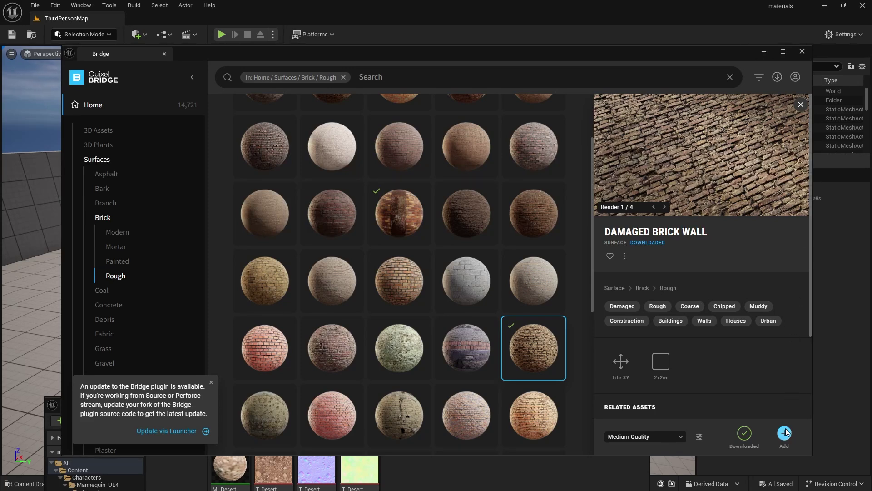
click(801, 53)
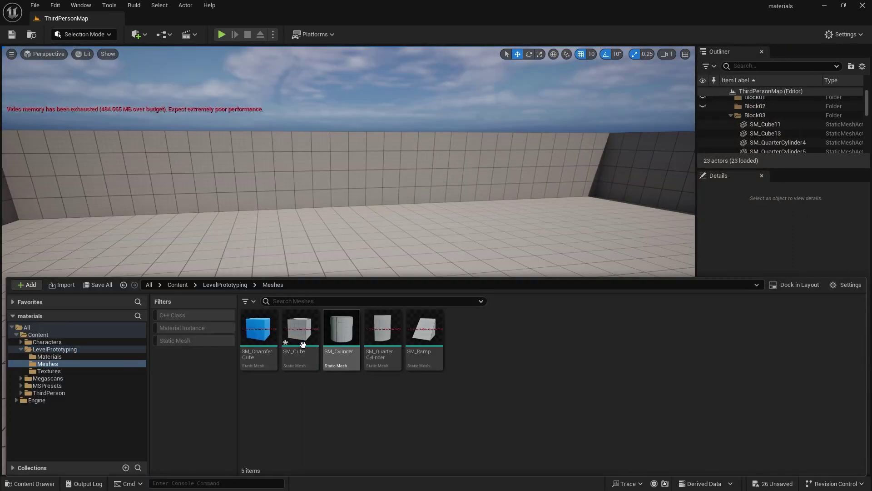
Check the Nanite options of the SM_Cube mesh in the LevelPrototyping Meshes folder.
click(303, 344)
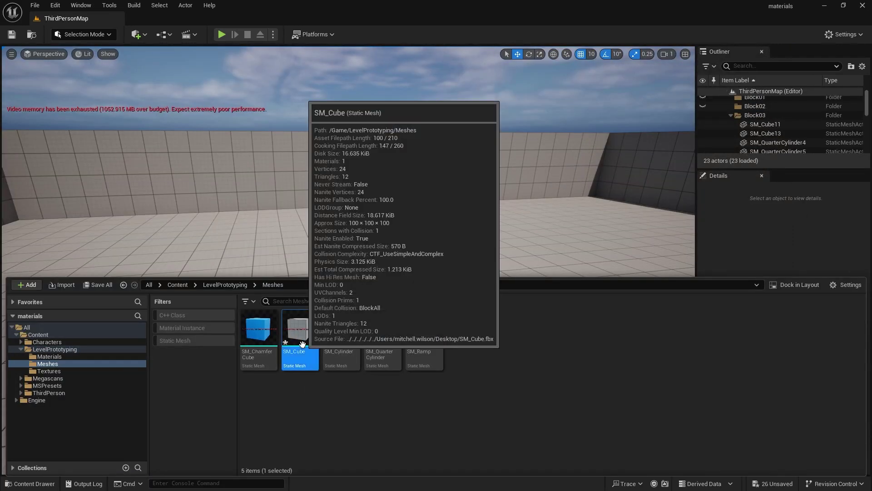
right_click(302, 344)
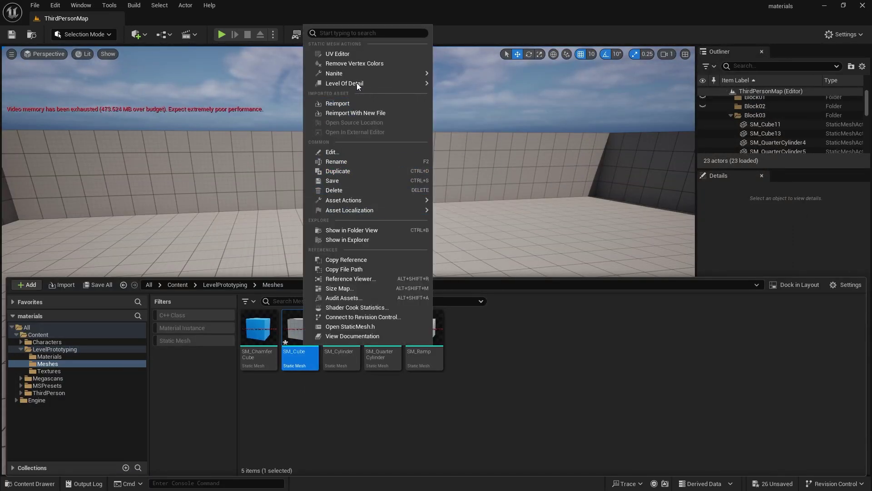
mouse_move(363, 72)
click(490, 437)
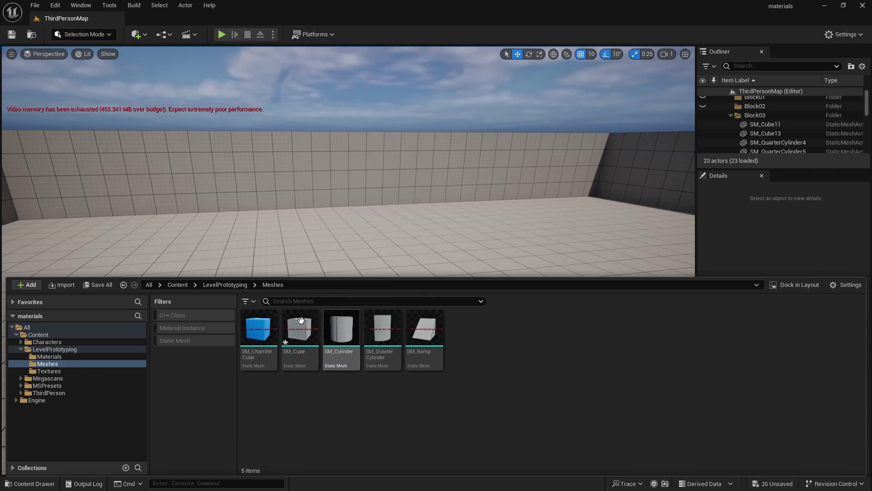
Place an SM_Cube on the level floor and set its scale to 5 on all three axes.
drag(300, 320, 205, 293)
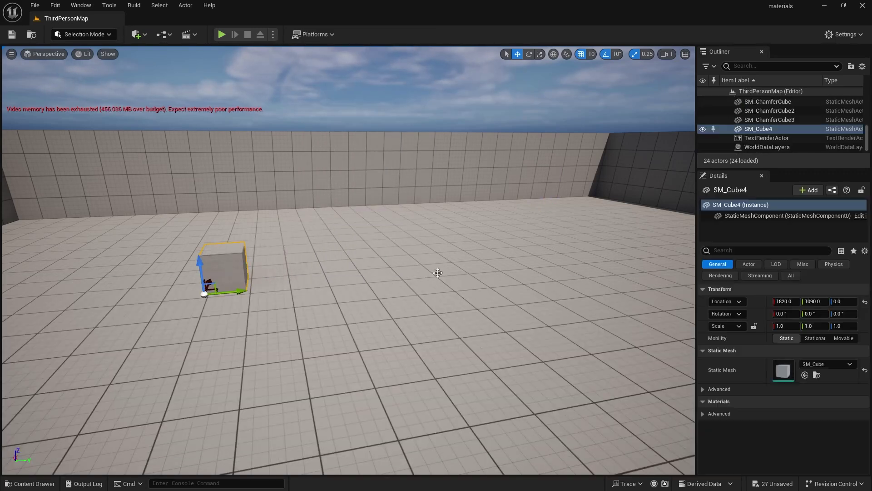
text(5)
key(Return)
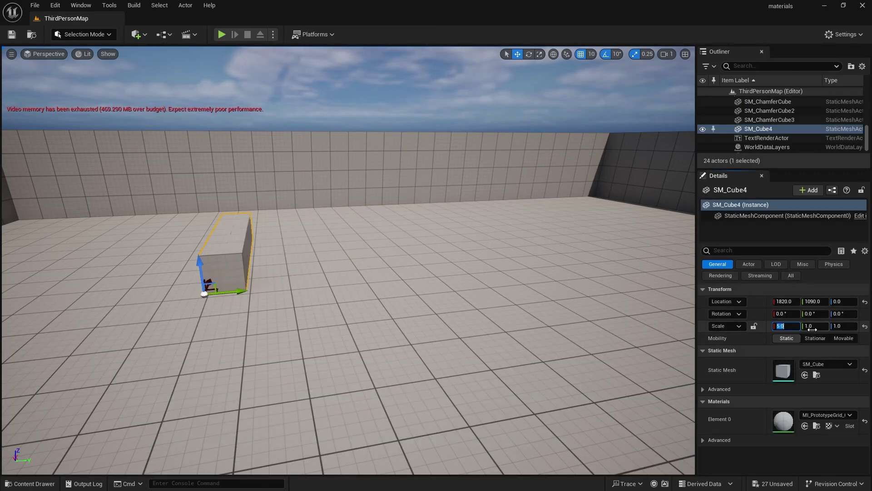
click(812, 326)
text(5)
key(Return)
click(839, 325)
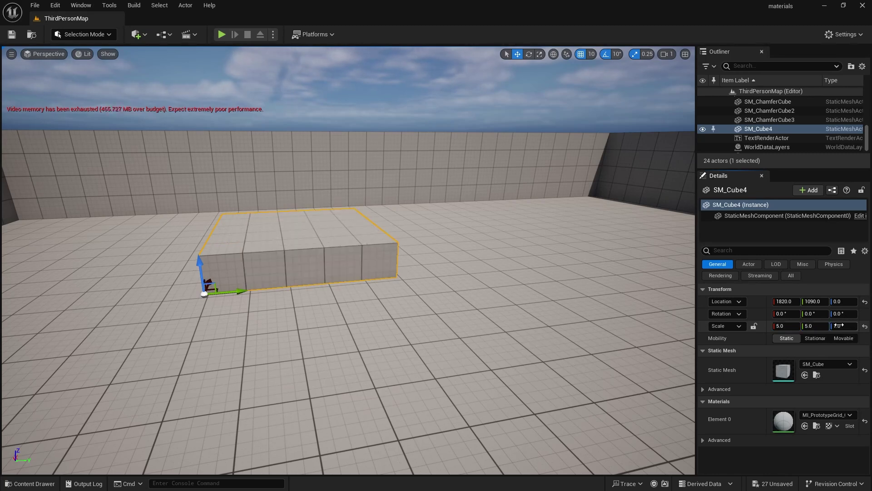
text(5)
key(Return)
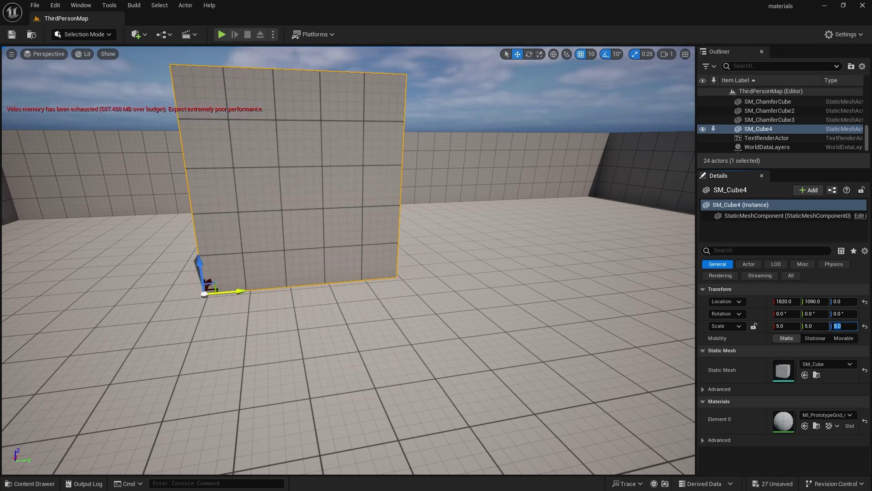
Move the cube along Y to 800, duplicate it, and move the copy along Y to 1550.
drag(204, 293, 94, 286)
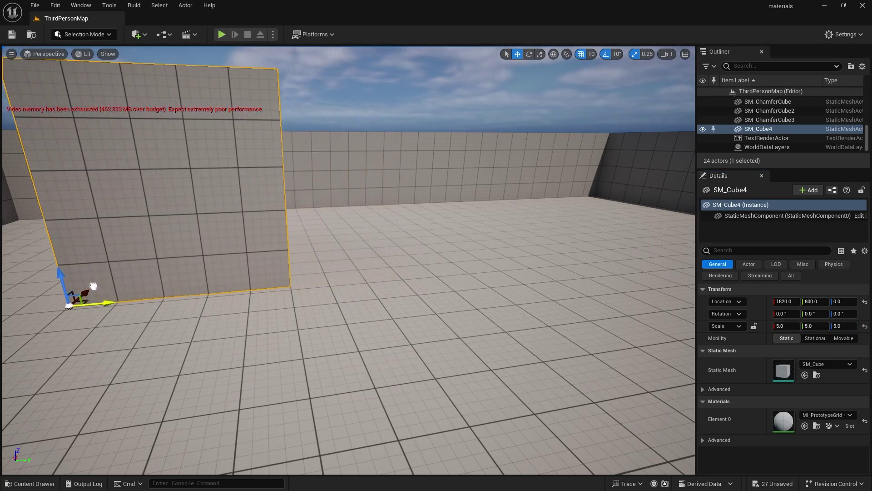
click(57, 5)
click(82, 107)
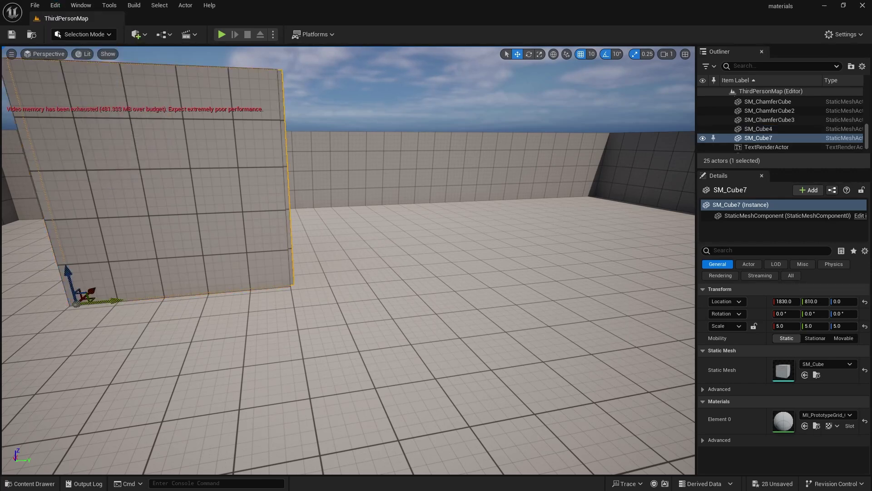
drag(107, 301, 442, 302)
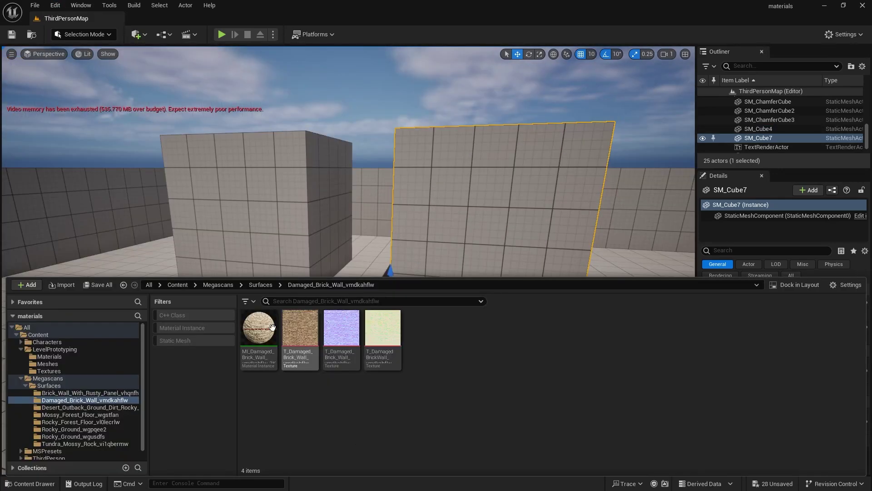
Apply the Damaged Brick Wall material instance to the first cube and create a material named nanintebrickwall in the Damaged_Brick_Wall folder.
drag(259, 336, 258, 213)
right_click(489, 389)
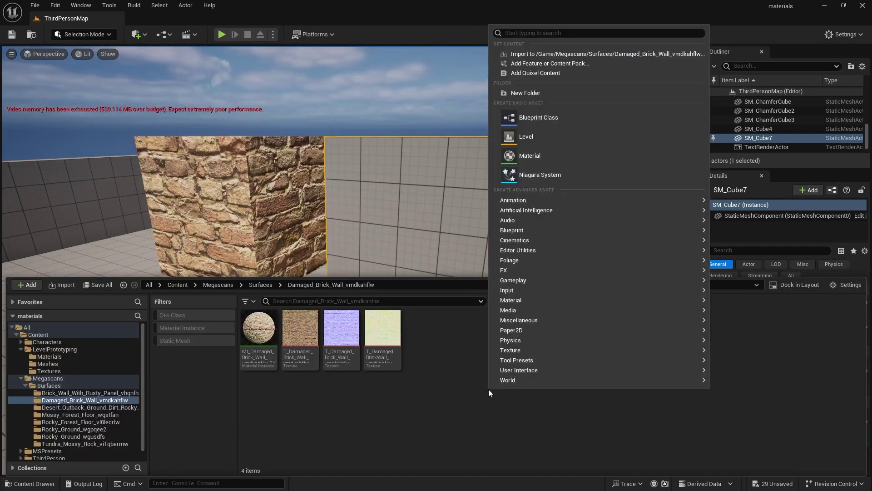
click(541, 152)
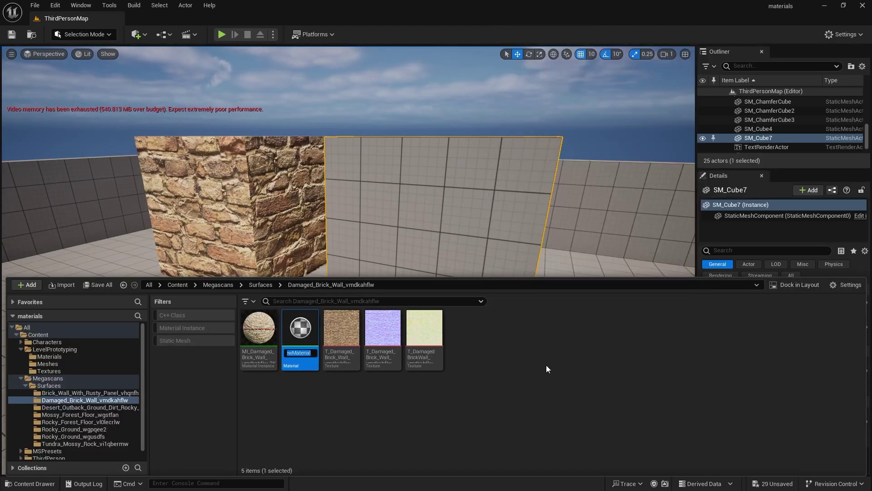
text(nanintebric)
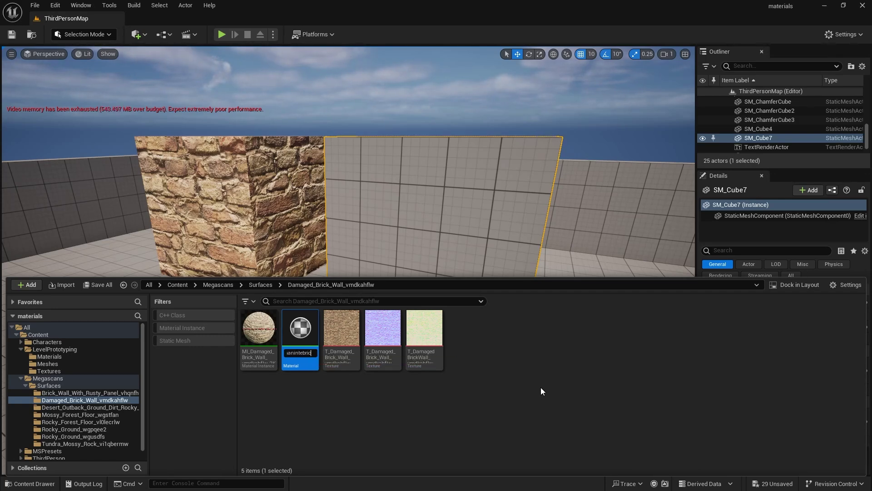
text(kwall)
Open the nanintebrickwall material, enable tessellation in its Nanite settings, and place its window clear of the brick wall textures.
double_click(304, 340)
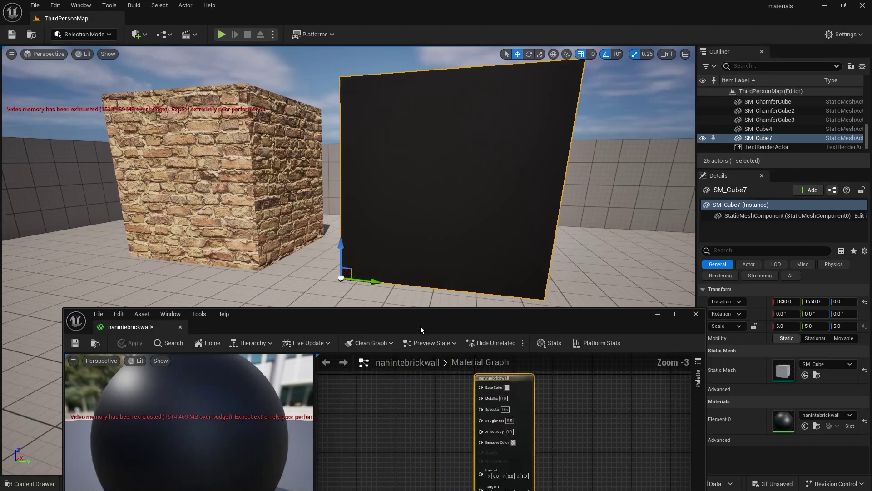
drag(422, 326, 629, 81)
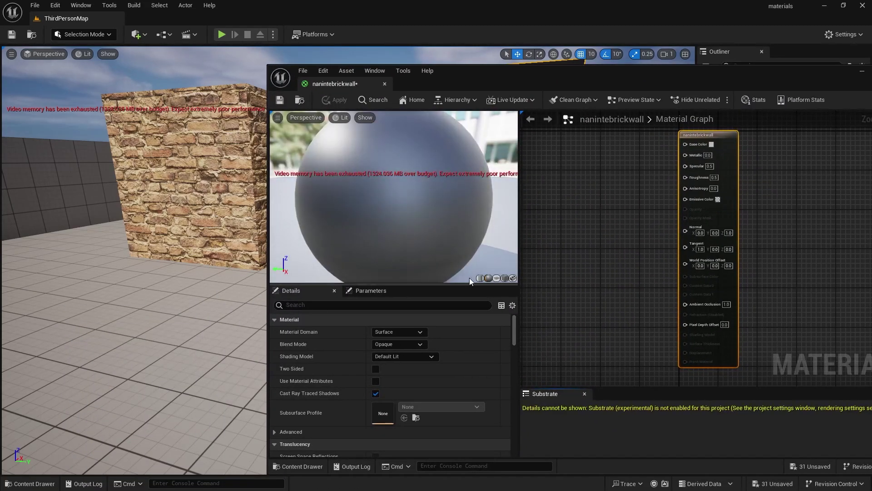
scroll(447, 387, down, 3)
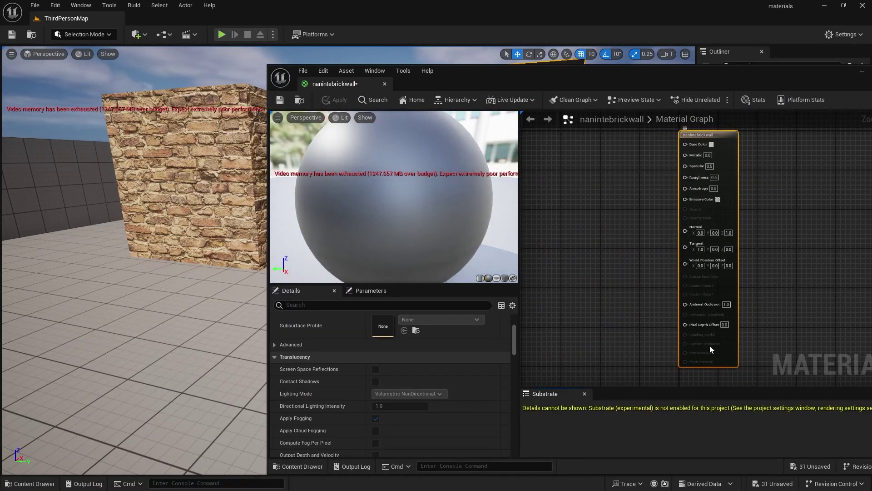
scroll(459, 377, down, 3)
scroll(460, 385, down, 3)
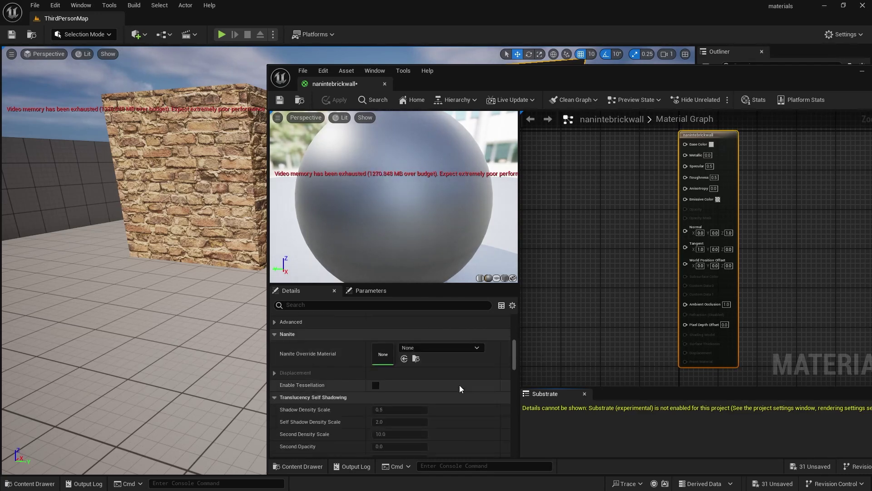
click(375, 386)
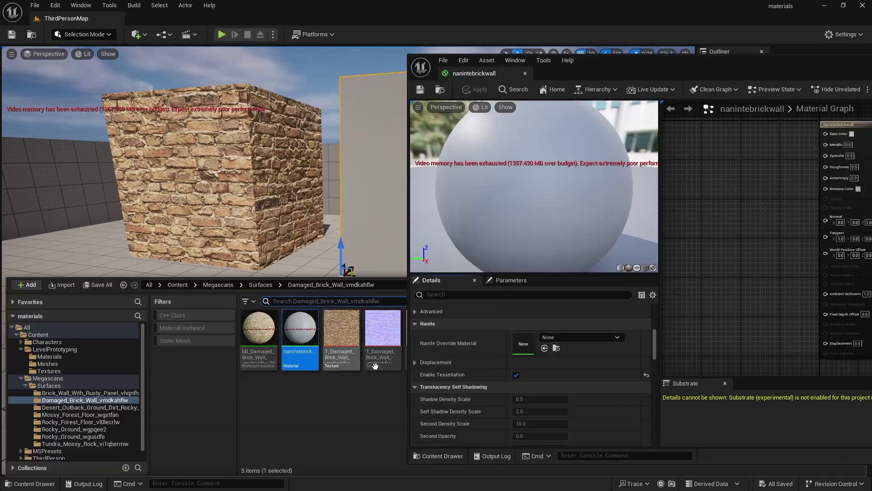
drag(615, 86, 733, 82)
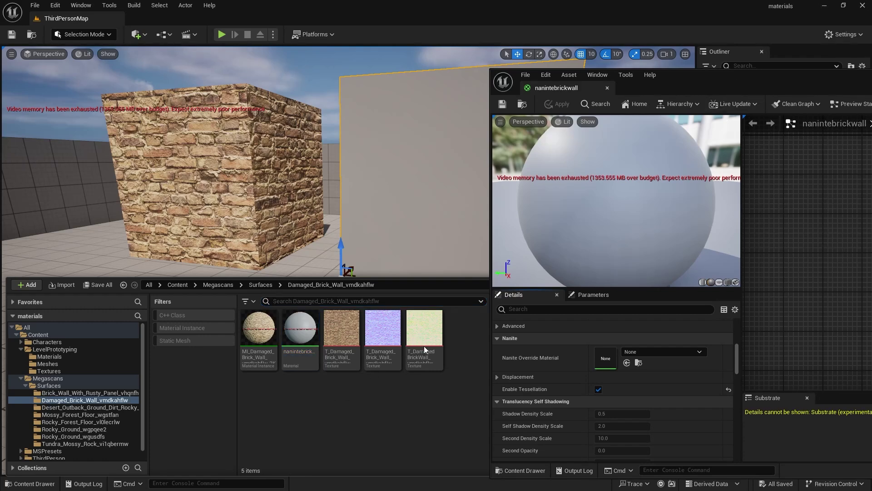
Add the three Damaged Brick Wall textures to the nanintebrickwall graph as texture samples and reposition the material window to expose the graph.
click(341, 329)
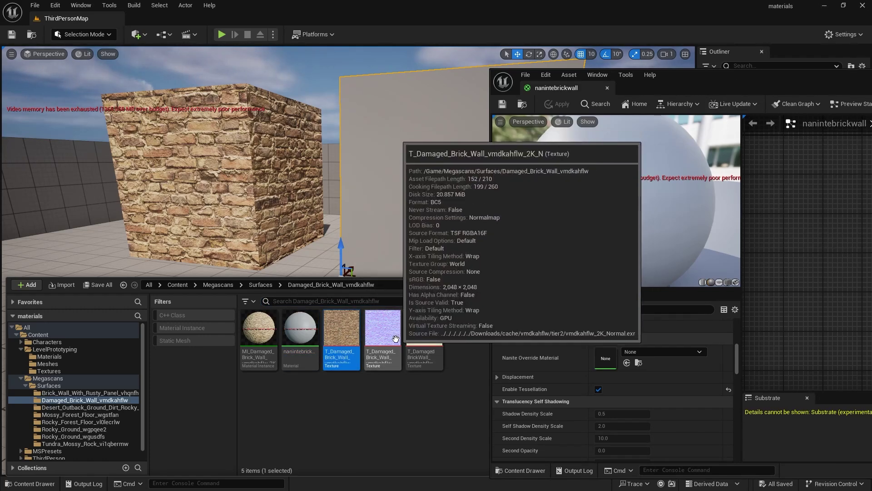
shift+click(424, 329)
drag(424, 329, 688, 233)
drag(768, 74, 368, 93)
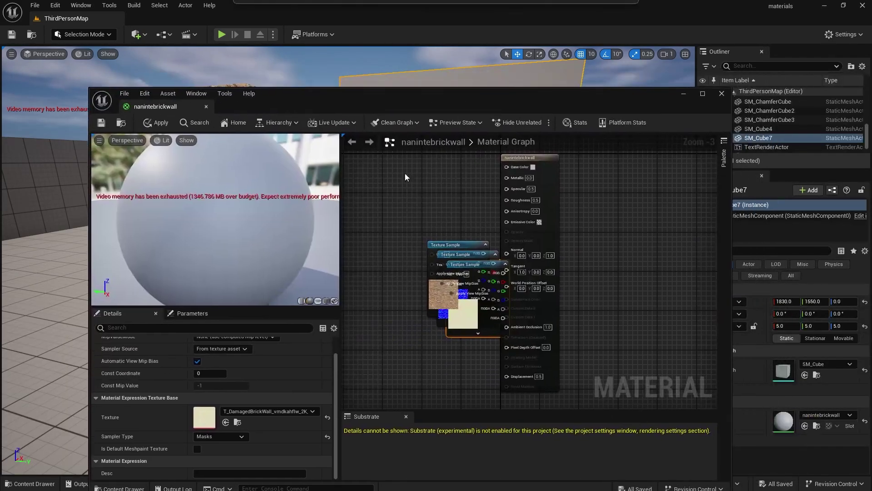
Spread out the graph nodes, and connect the brick colour texture to Base Color and the normal texture's RGB to Normal.
drag(545, 162, 658, 187)
drag(472, 246, 620, 191)
drag(471, 265, 462, 355)
drag(494, 263, 624, 277)
Connect the mask texture's blue channel to Displacement, red to Ambient Occlusion and green to Roughness.
right_drag(539, 312, 472, 230)
drag(428, 308, 559, 309)
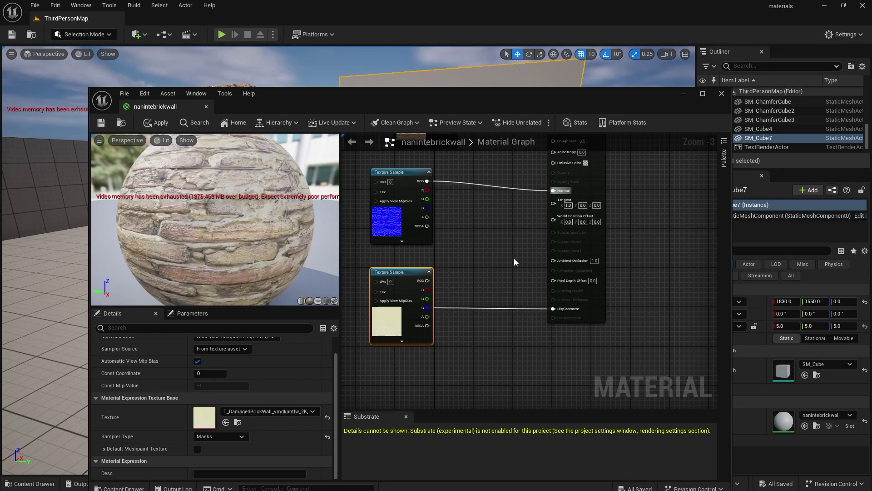
right_drag(492, 254, 487, 299)
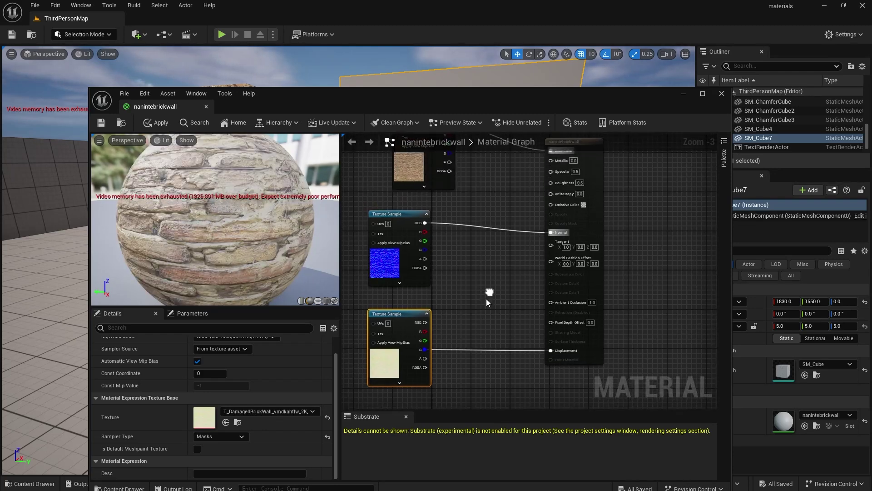
drag(427, 341, 549, 302)
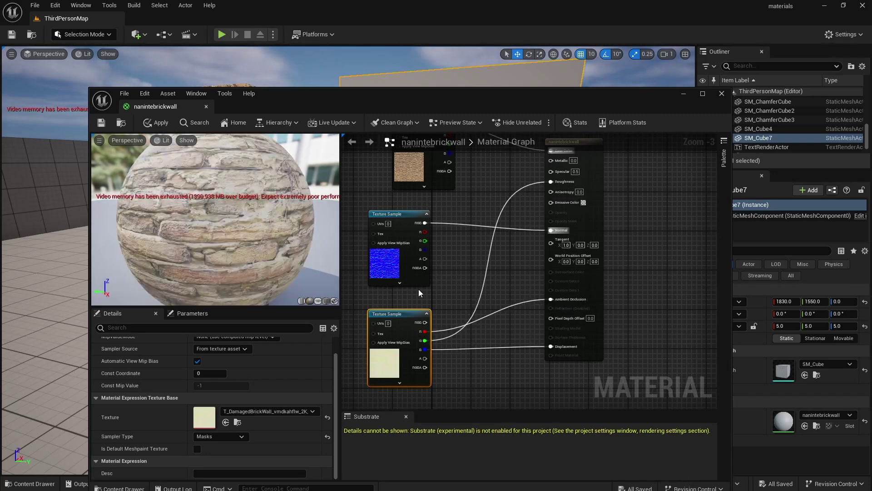
Add a TextureCoordinate node to the graph and connect it to the UVs of the brick colour texture.
right_drag(439, 283, 597, 303)
right_click(438, 208)
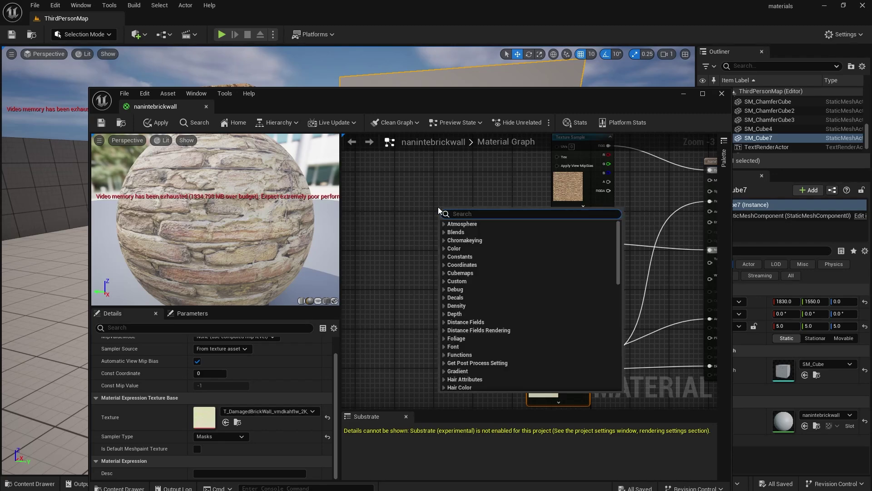
text(texture)
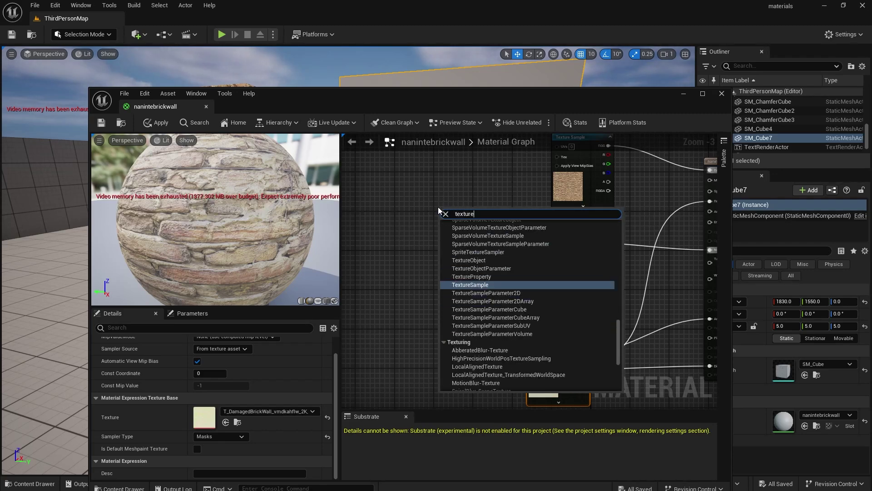
text(c)
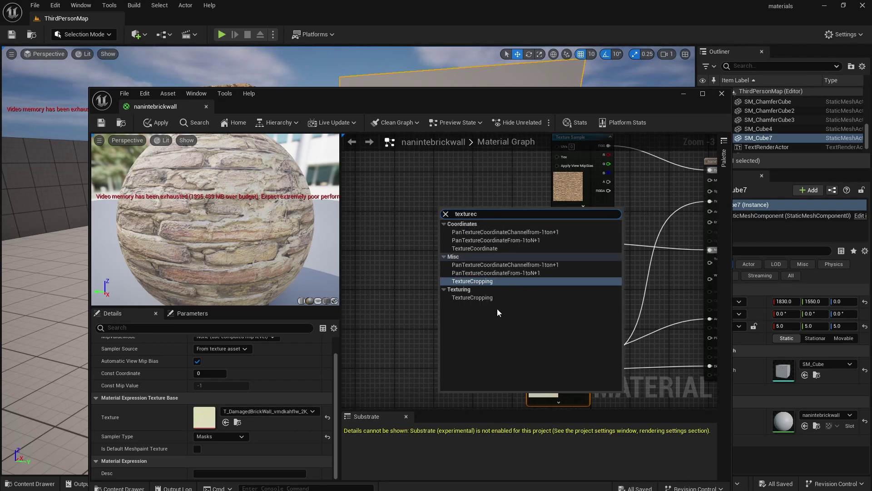
click(500, 249)
right_drag(503, 235, 533, 339)
drag(496, 315, 587, 252)
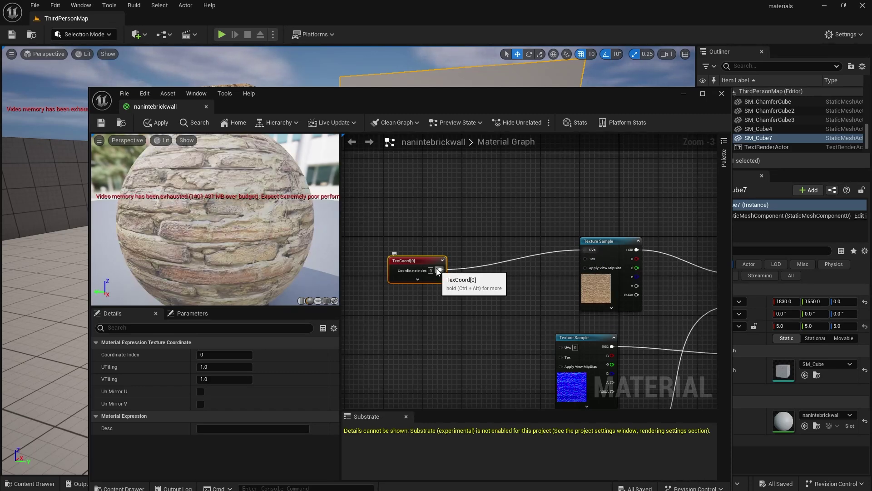
Connect the texture coordinate node to the UVs of the normal texture and the mask texture.
drag(440, 269, 561, 349)
scroll(500, 323, down, 2)
right_drag(481, 324, 468, 245)
scroll(458, 211, up, 2)
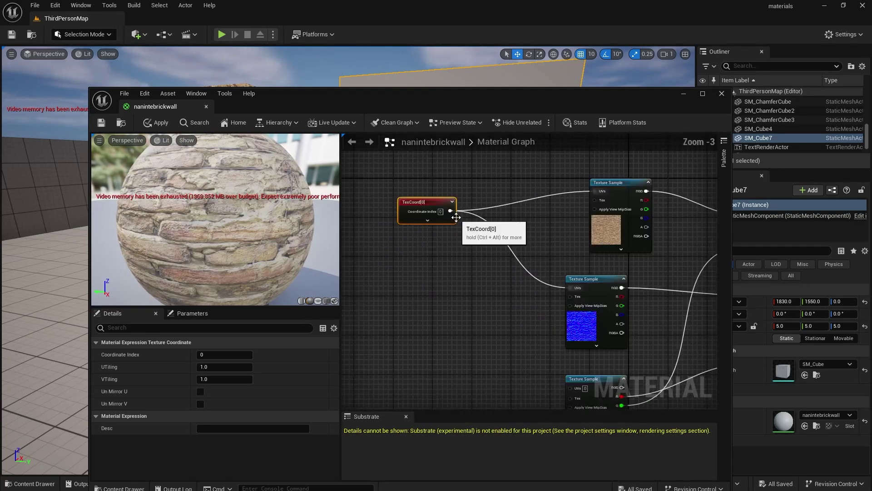
drag(450, 211, 561, 377)
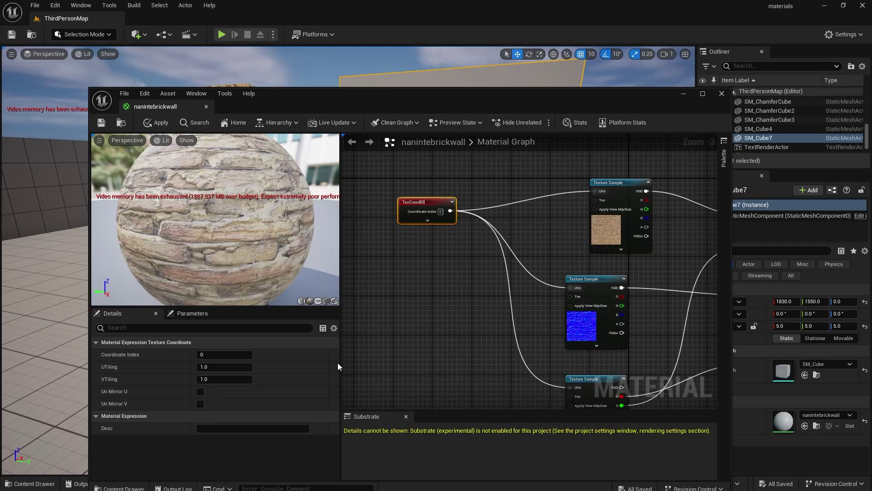
Set the texture coordinate's UTiling and VTiling to 2.
text(2)
key(Return)
click(211, 379)
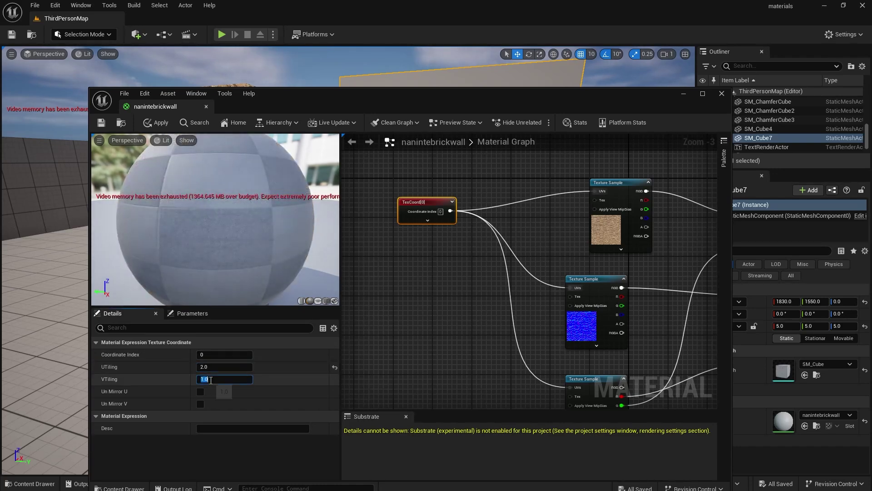
click(443, 293)
Set the displacement magnitude in the brick wall material's Nanite settings to 30.
scroll(443, 292, down, 4)
click(552, 265)
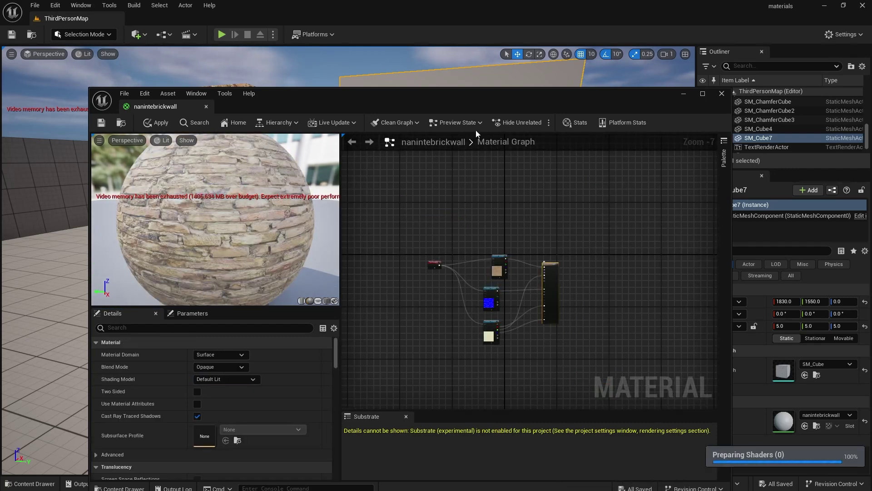
drag(466, 100, 473, 45)
scroll(162, 405, down, 1)
scroll(173, 386, down, 6)
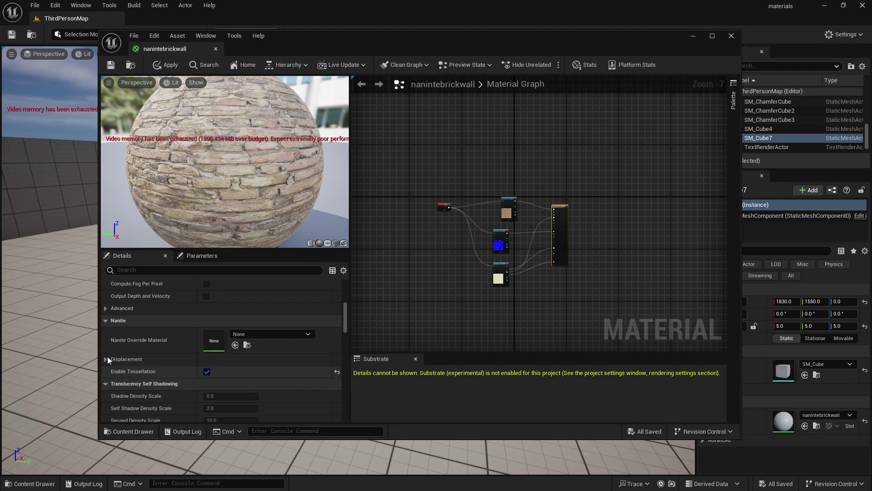
click(106, 359)
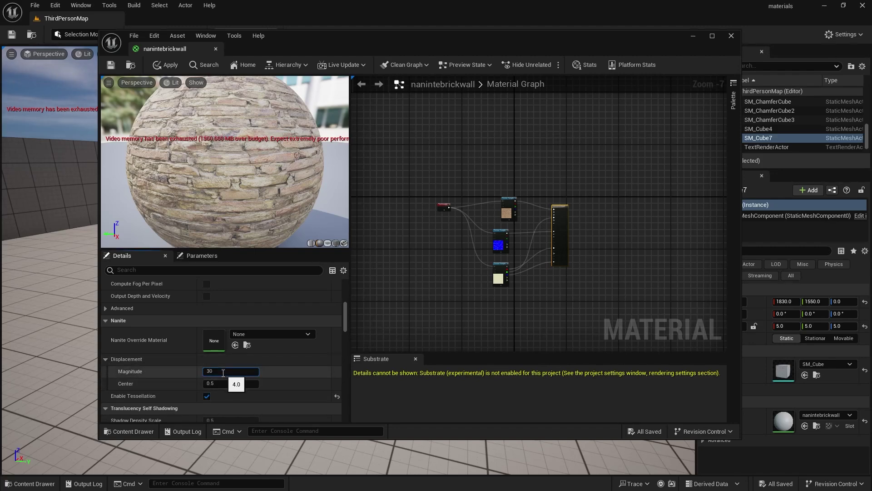
key(Return)
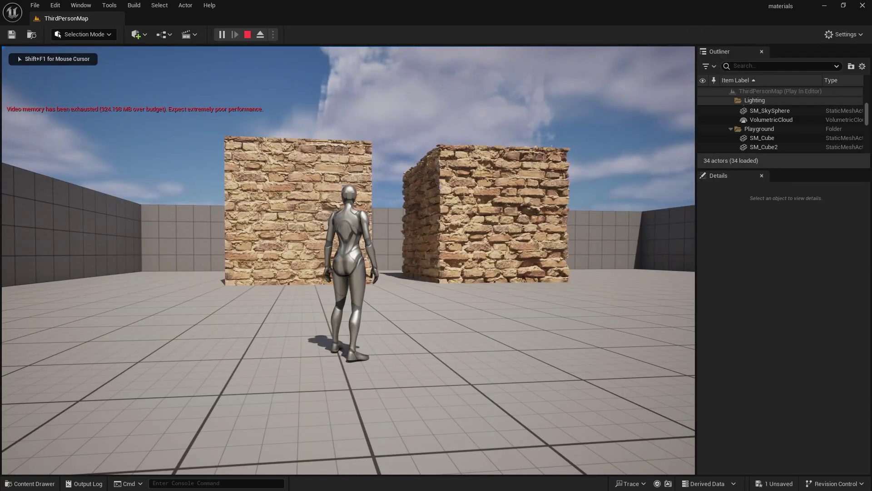
Play the level and walk the character around the two brick cubes to compare their surfaces.
key(w)
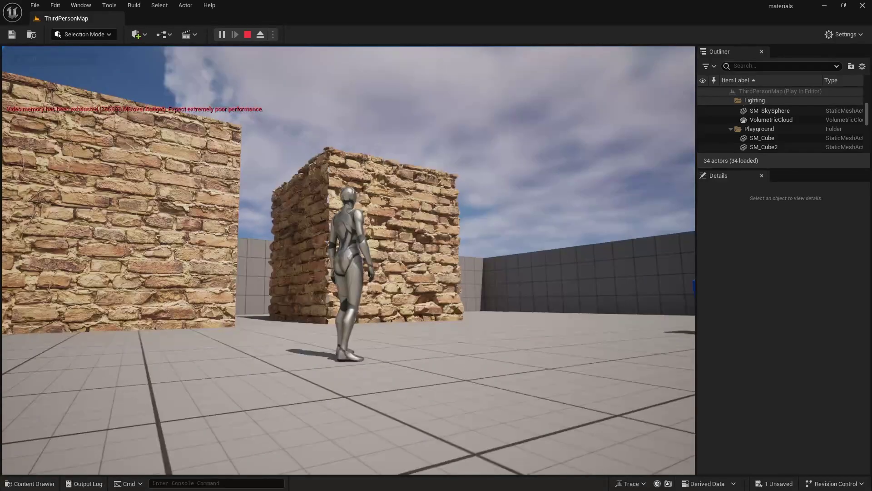
key(d)
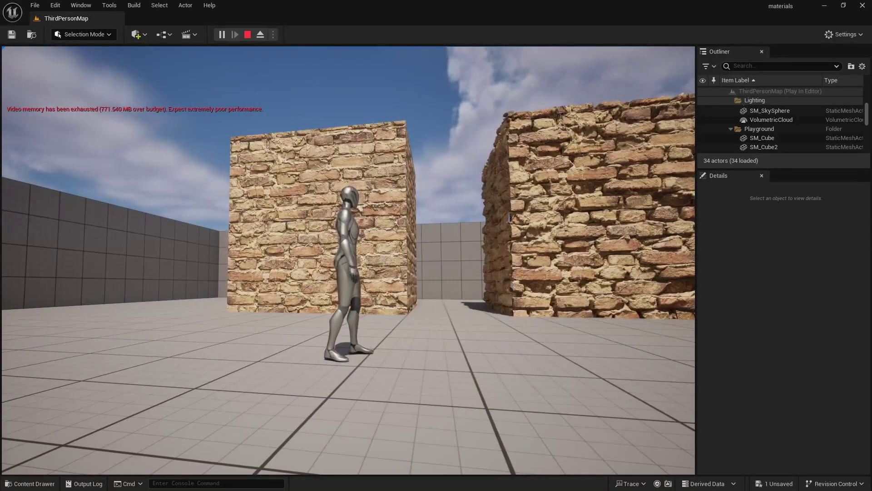